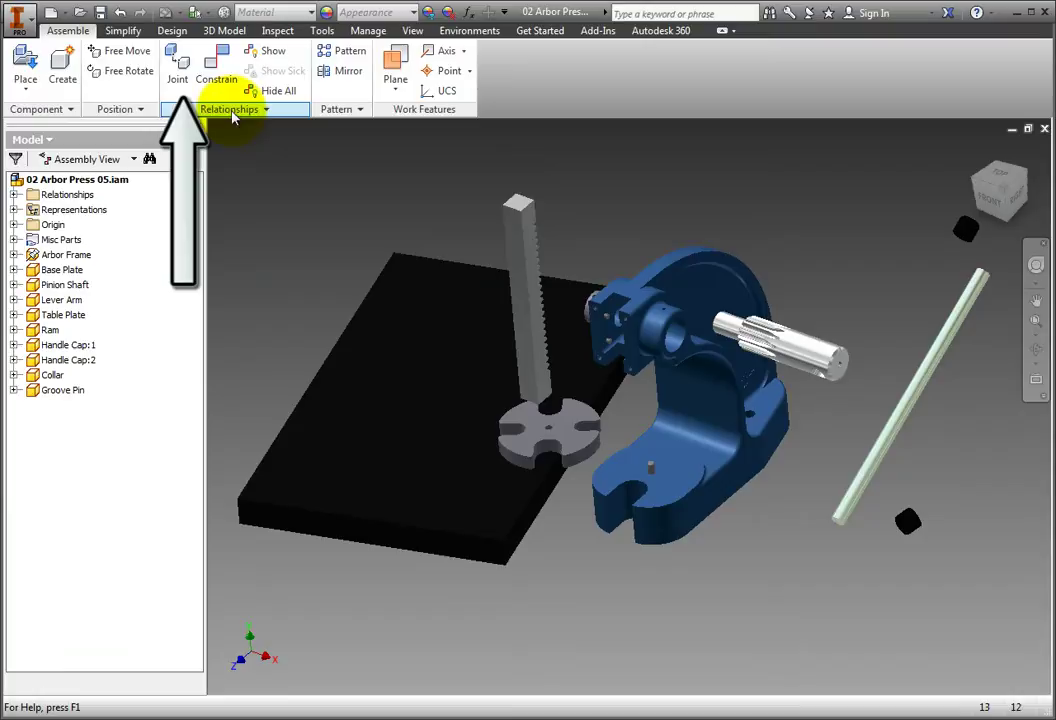
Start a new joint and set its type to Rigid with a 0.000 in gap
left_click(178, 70)
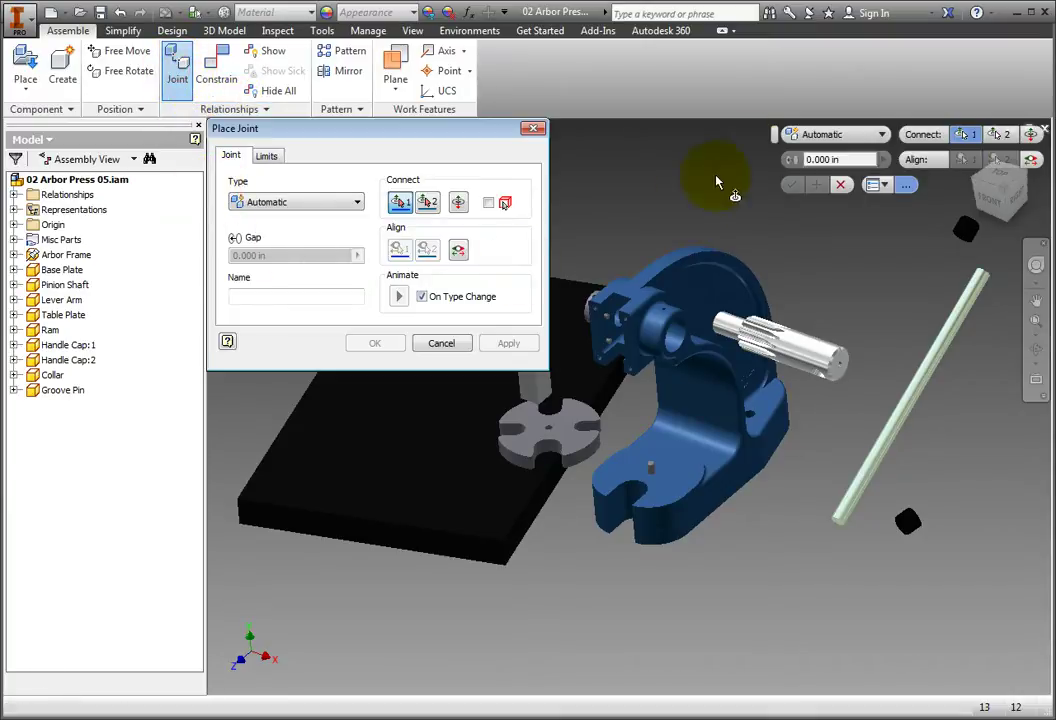
mouse_move(777, 134)
left_mouse_down()
mouse_move(779, 143)
mouse_move(773, 131)
left_mouse_up()
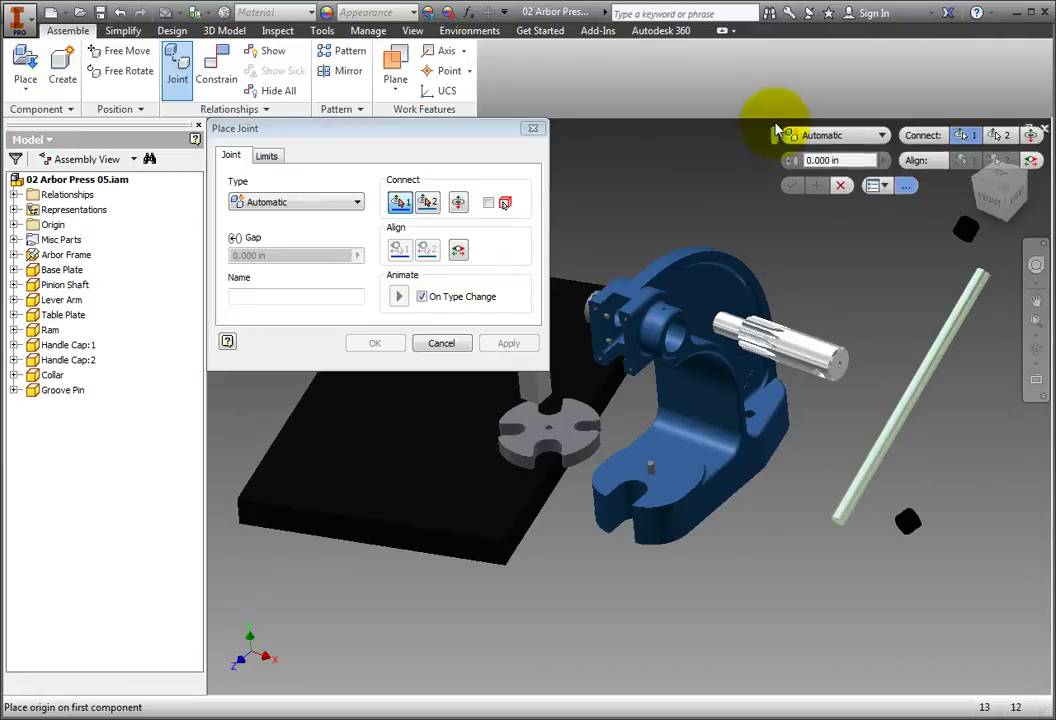
left_click(341, 203)
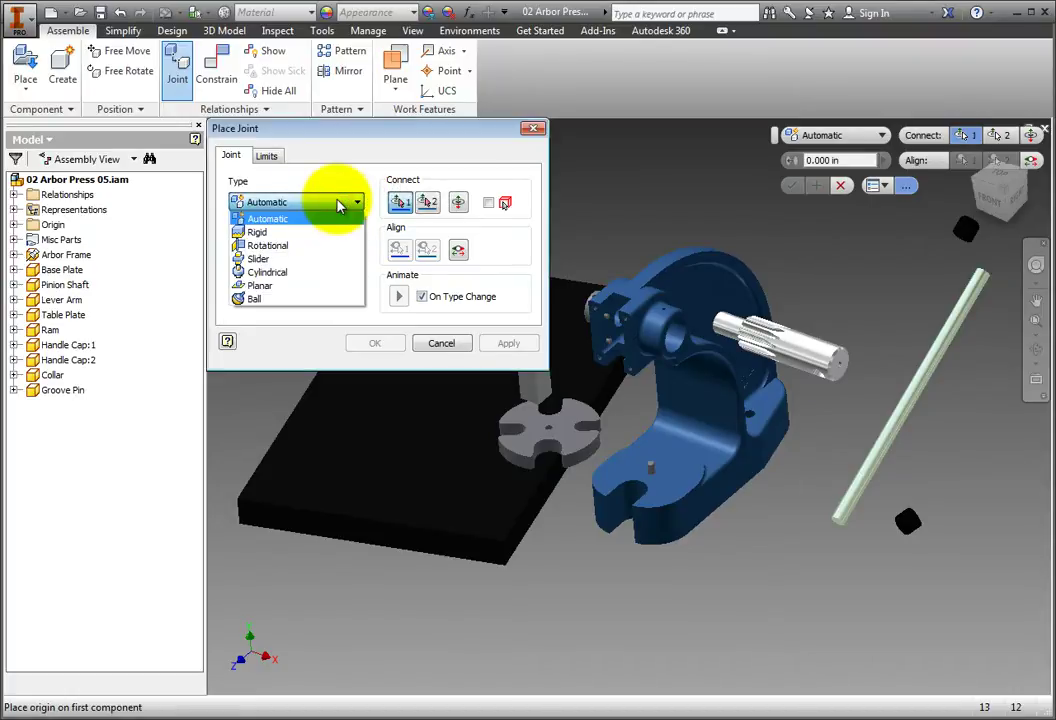
left_click(282, 232)
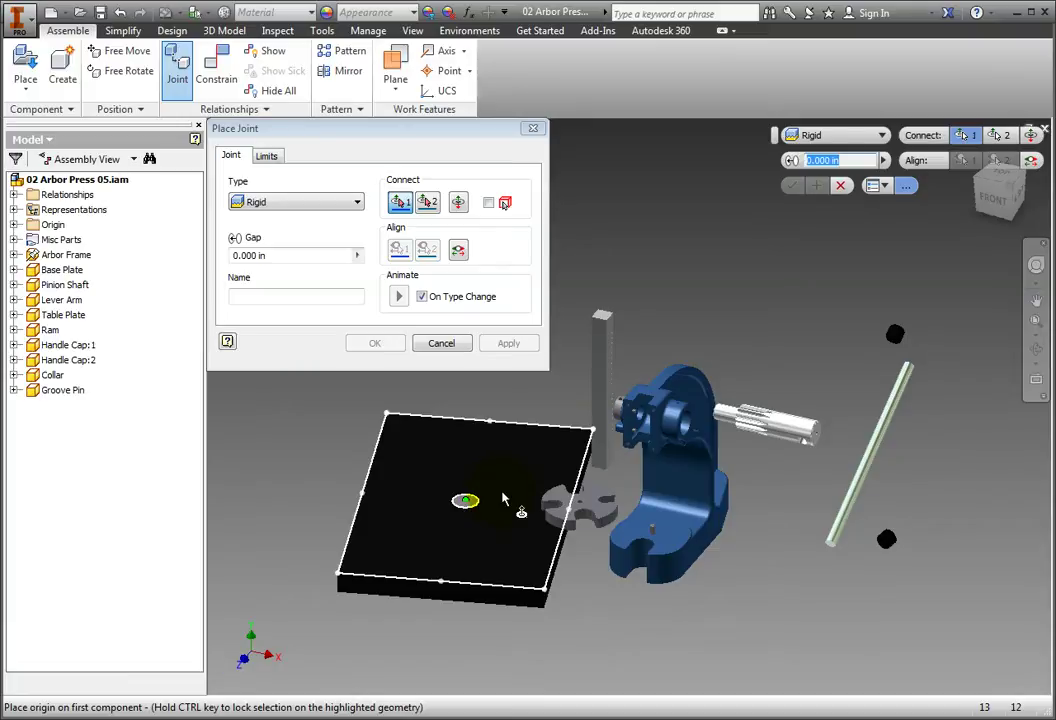
Pick the base plate's top-face origin, then the Arbor Frame's bottom-face origin
left_click(503, 502)
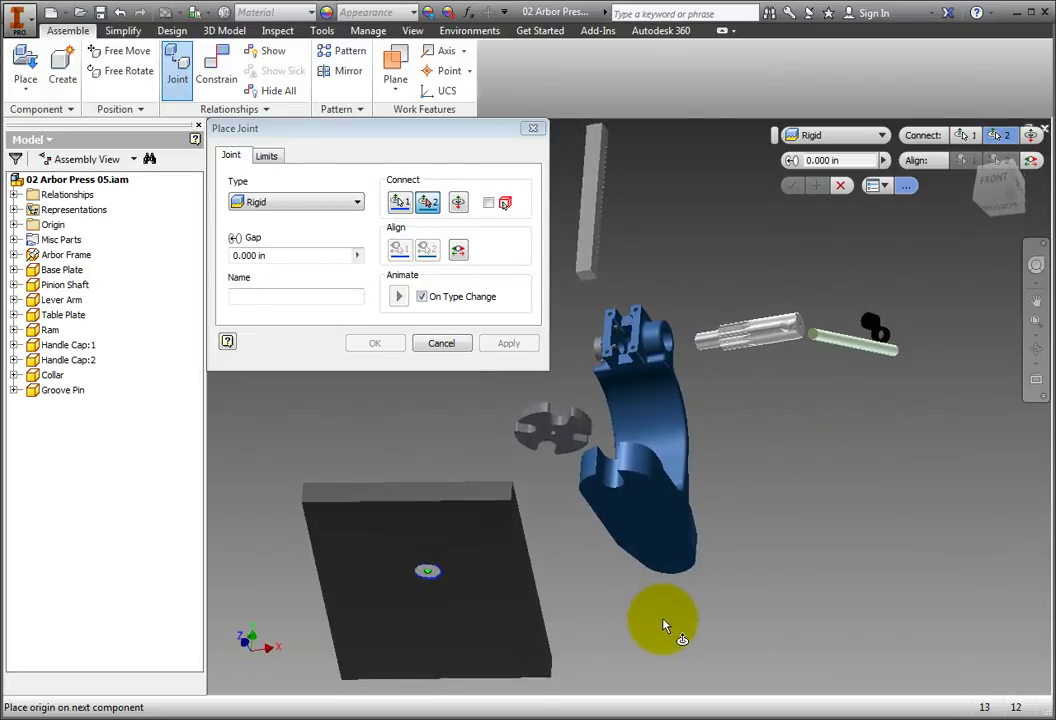
left_click(668, 540)
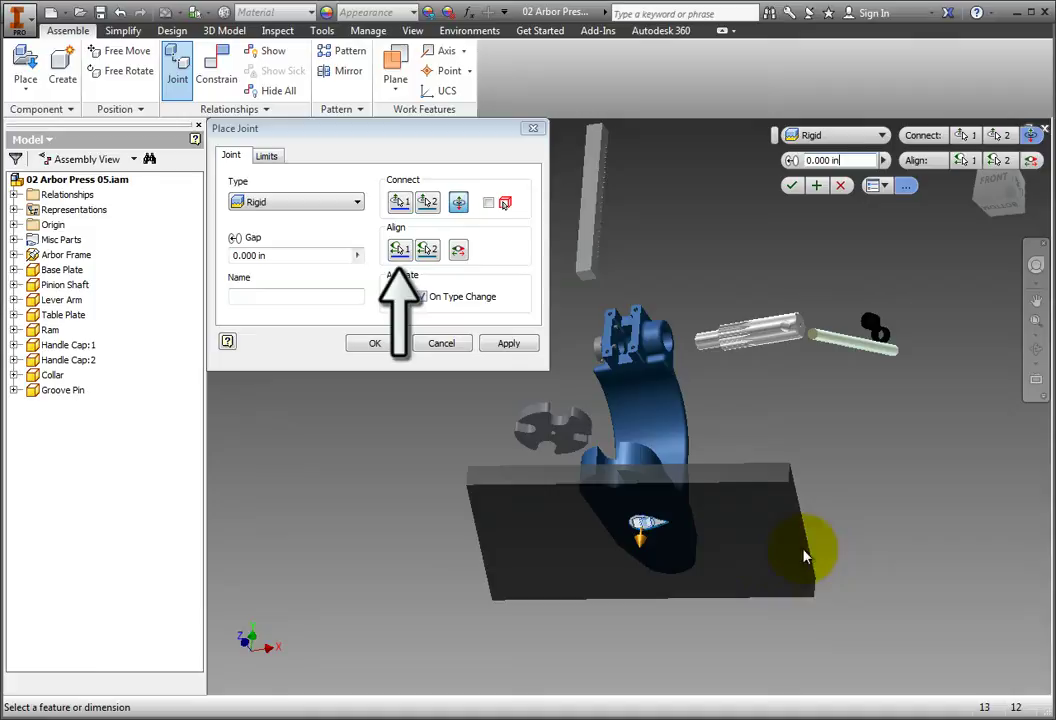
Align the base plate and frame edges, align a frame face, then finish the joint
key("F5")
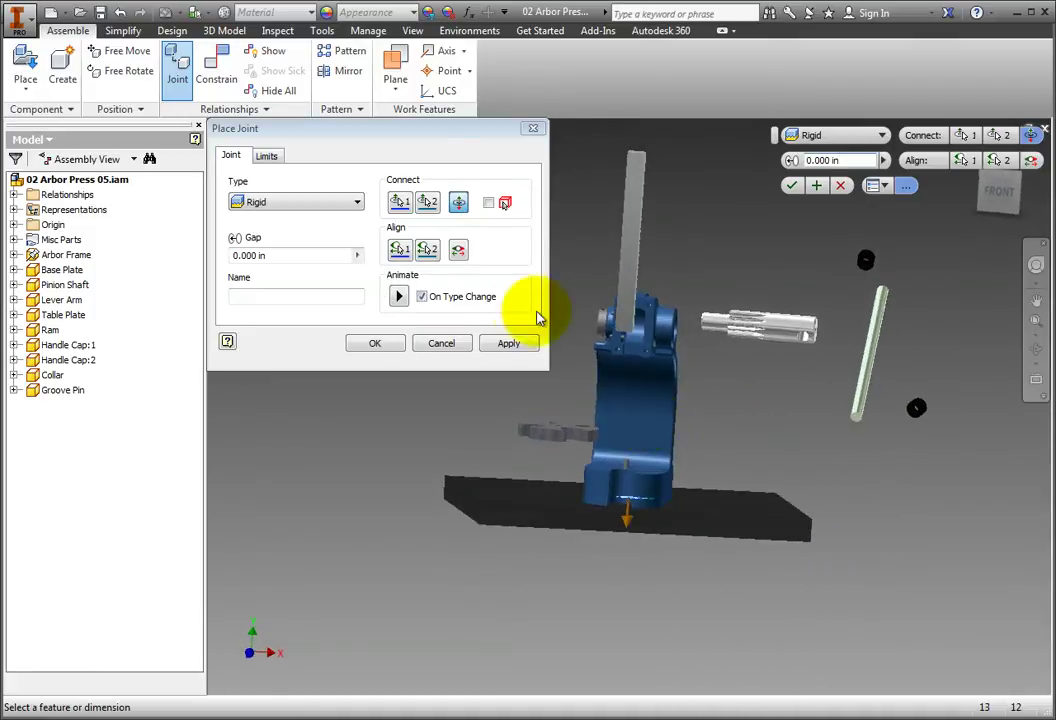
left_click(398, 250)
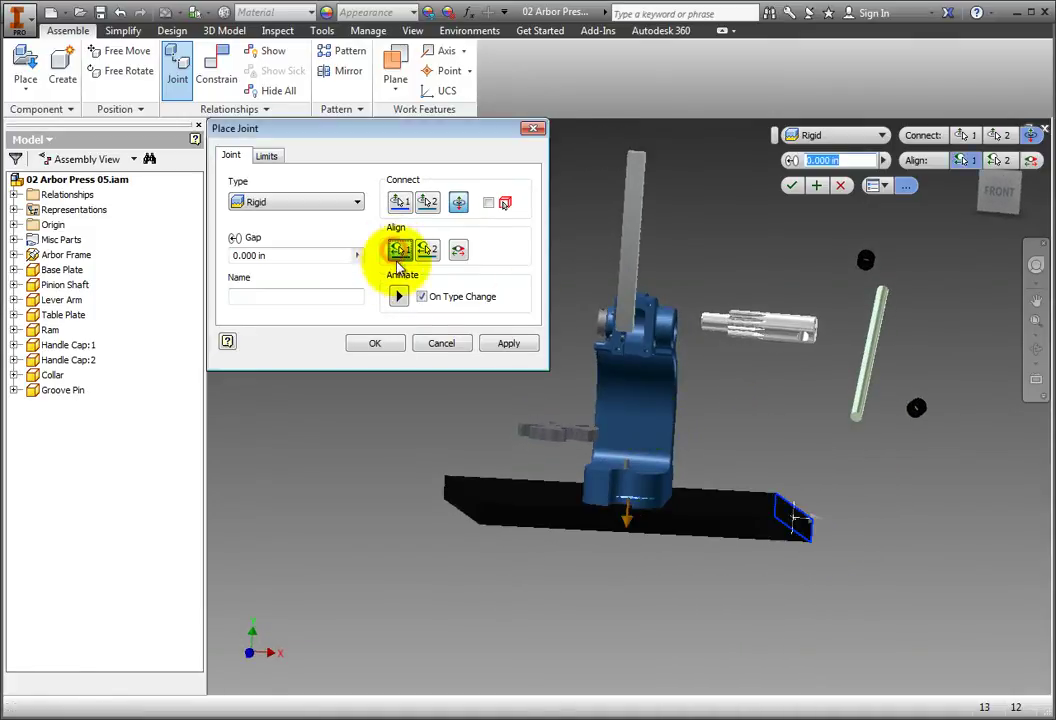
key("F5")
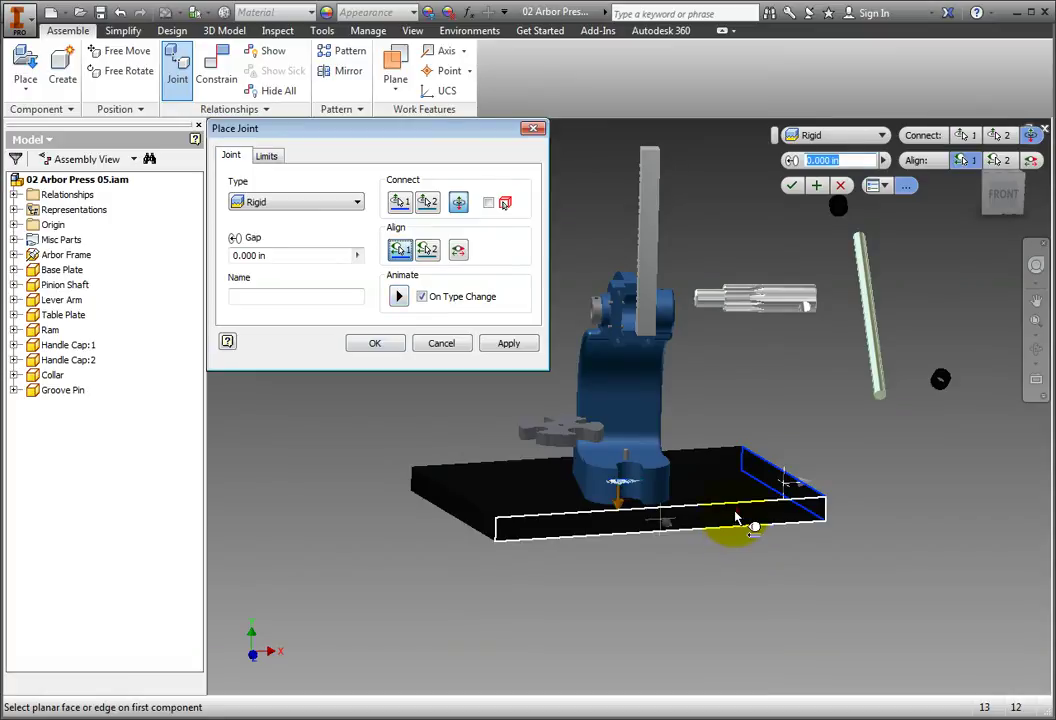
left_click(738, 516)
key("F5")
left_click(664, 484)
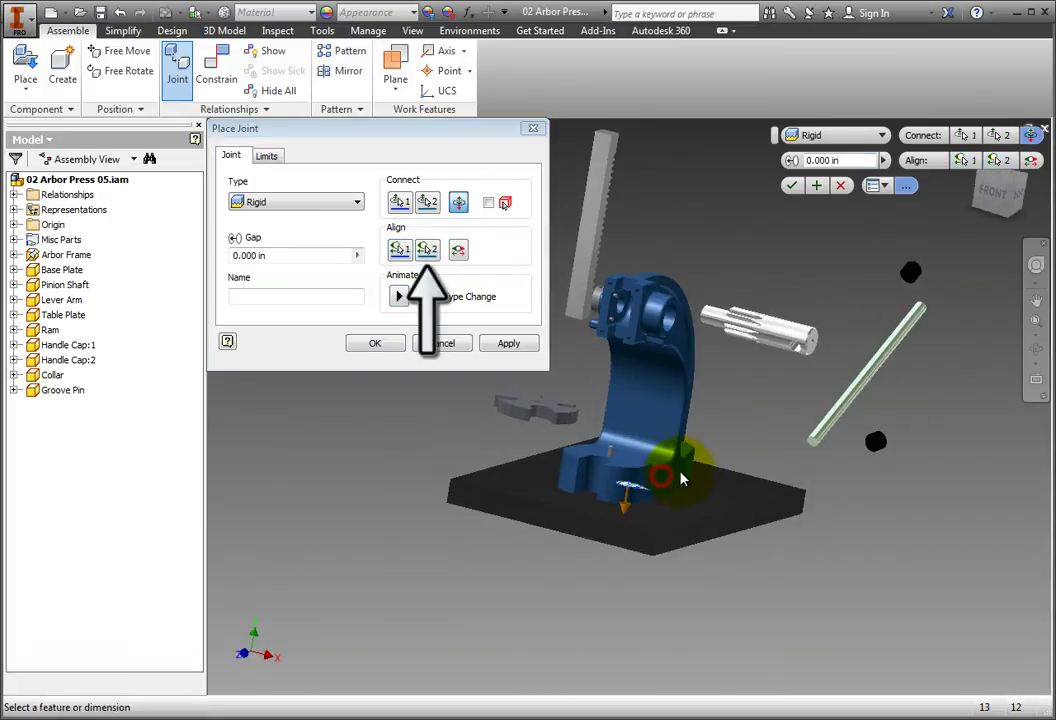
left_click(430, 250)
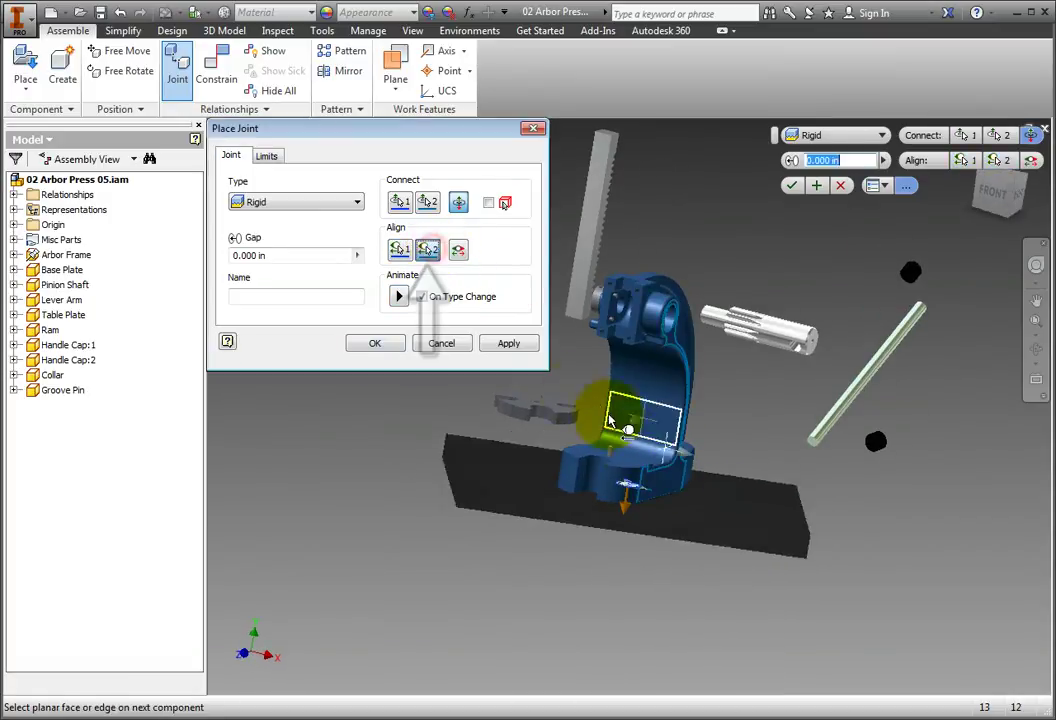
left_click(650, 492)
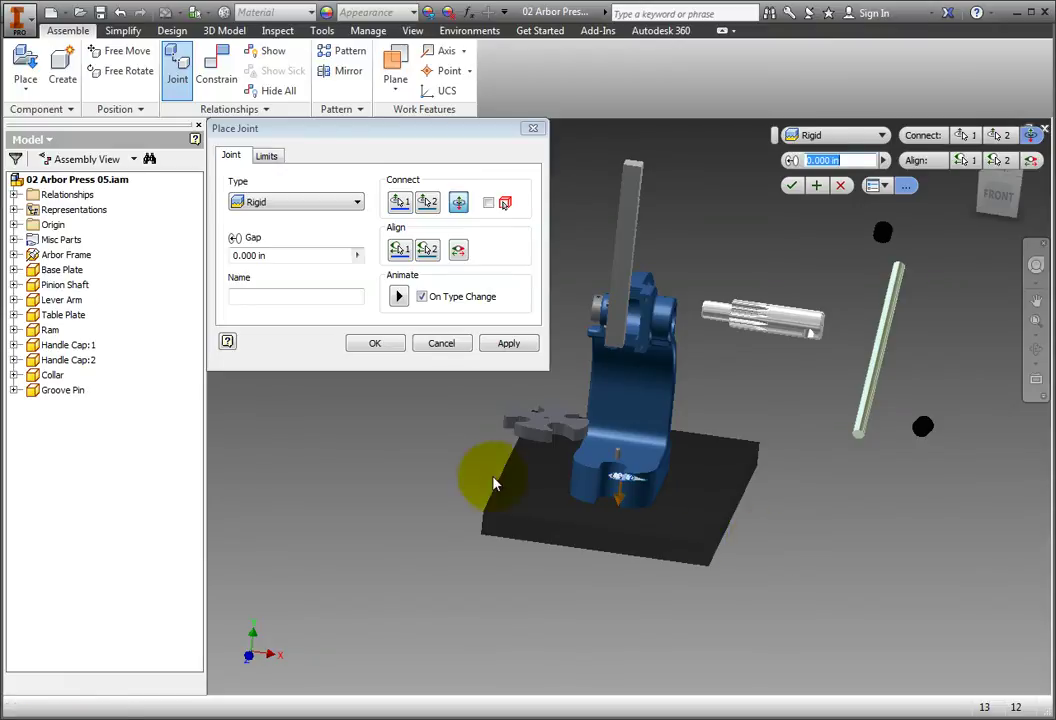
left_click(377, 344)
Expand Representations and Relationships in the browser to confirm Rigid:1, then begin another joint
left_click(348, 465)
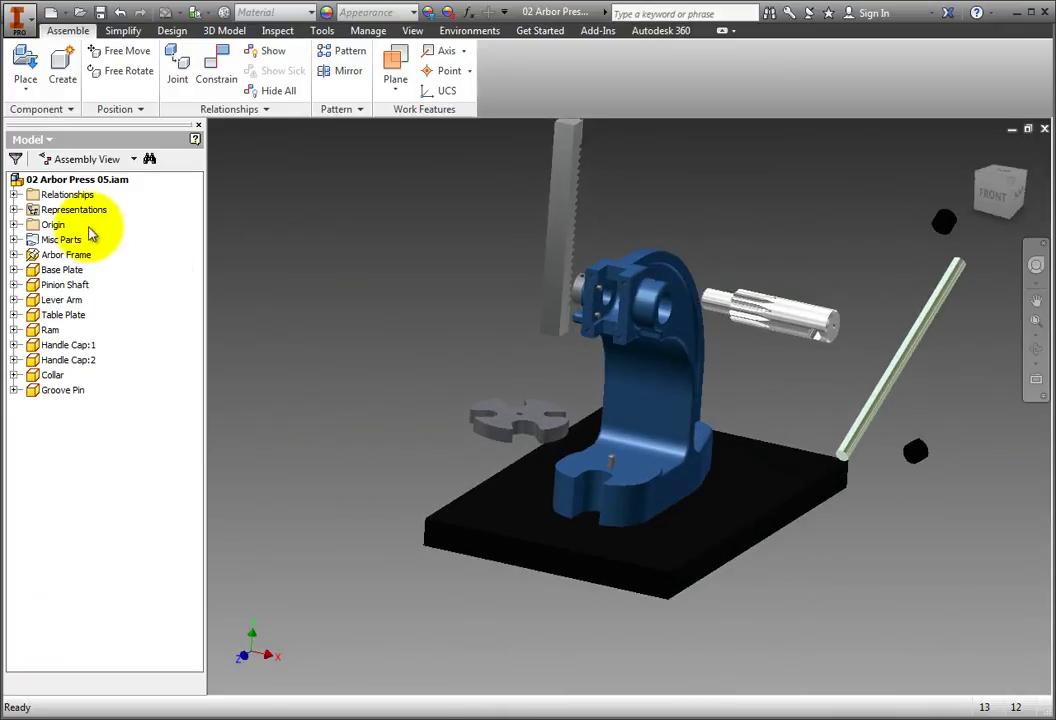
left_click(15, 209)
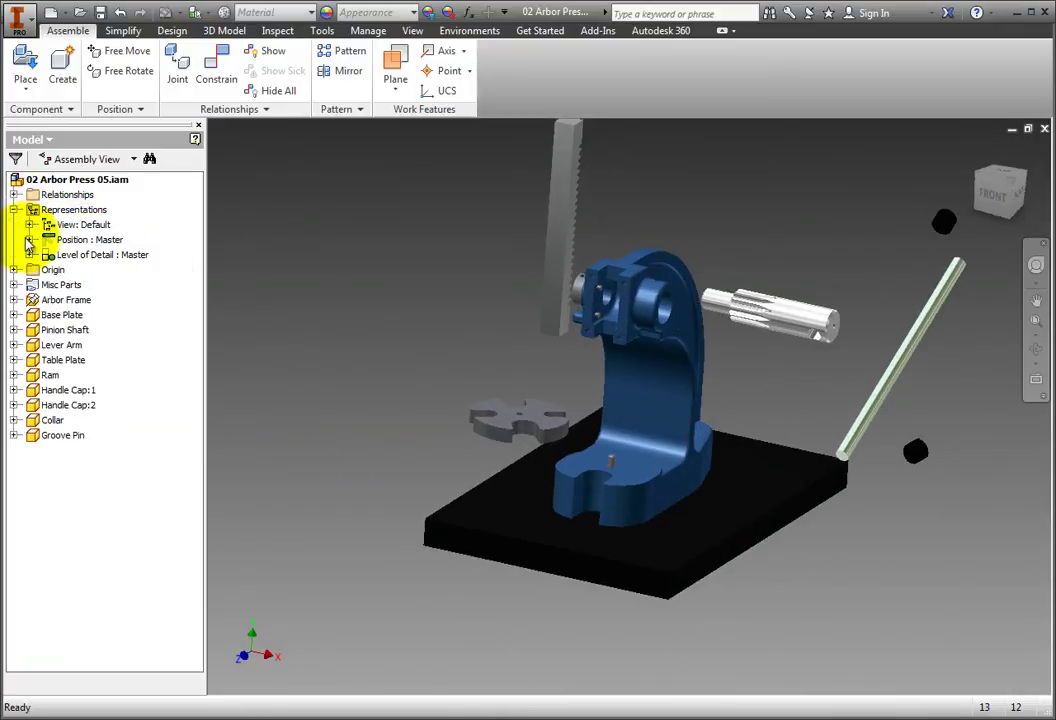
left_click(15, 194)
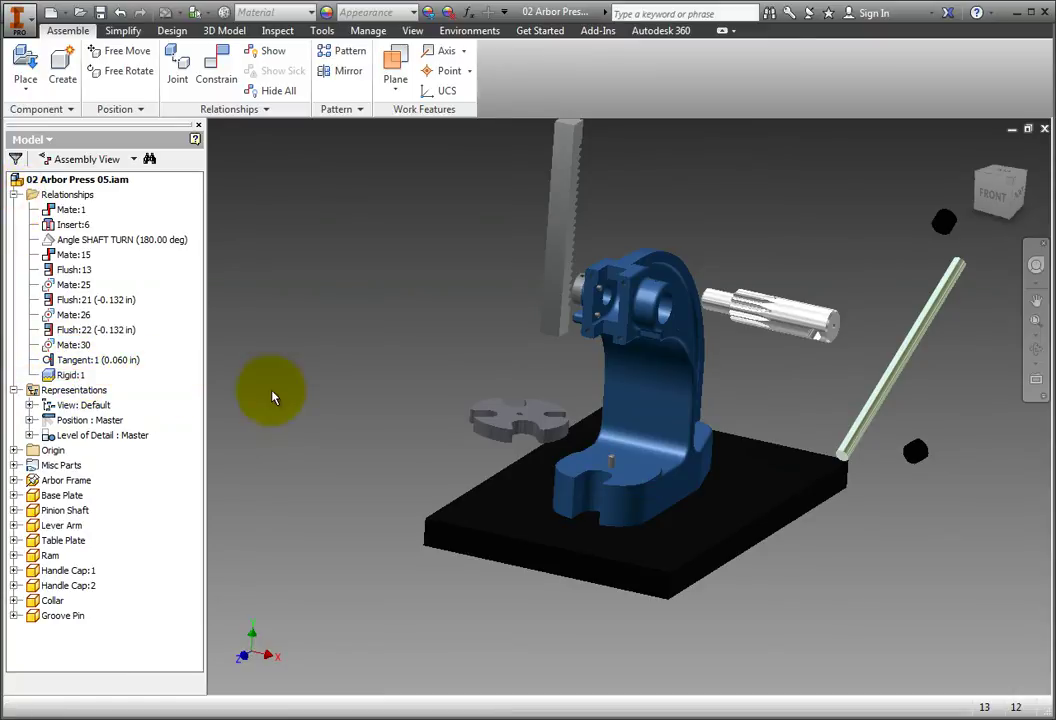
left_click(313, 398)
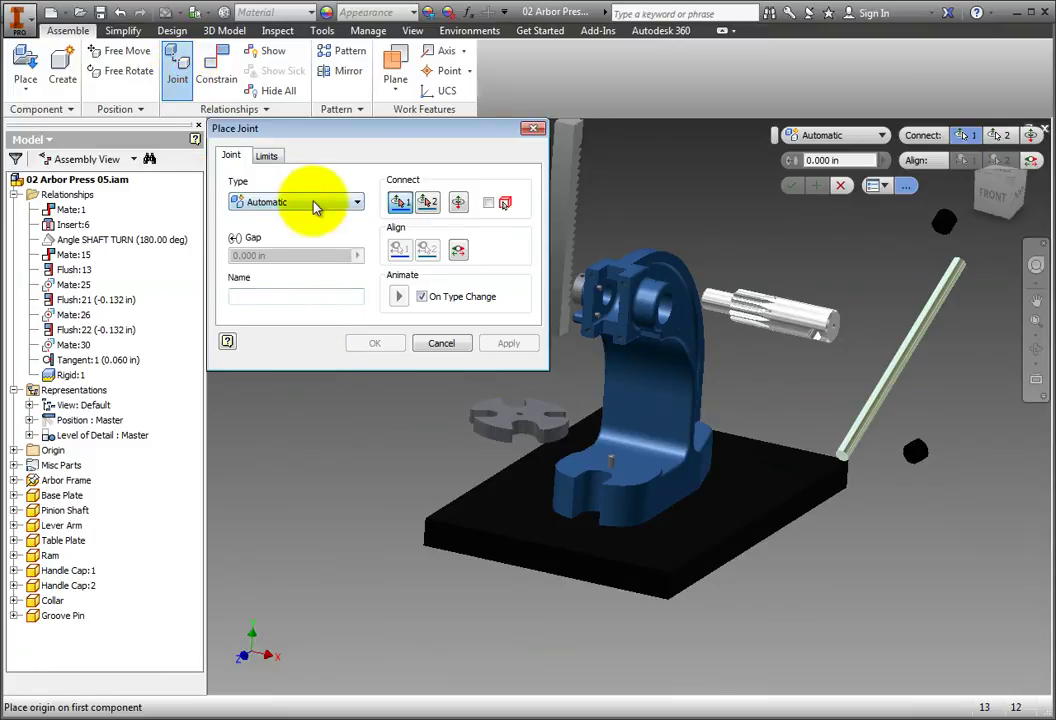
Add rigid joint Rigid:2 joining the handle cap's end origin to the lever arm's end
left_click(314, 204)
left_click(284, 232)
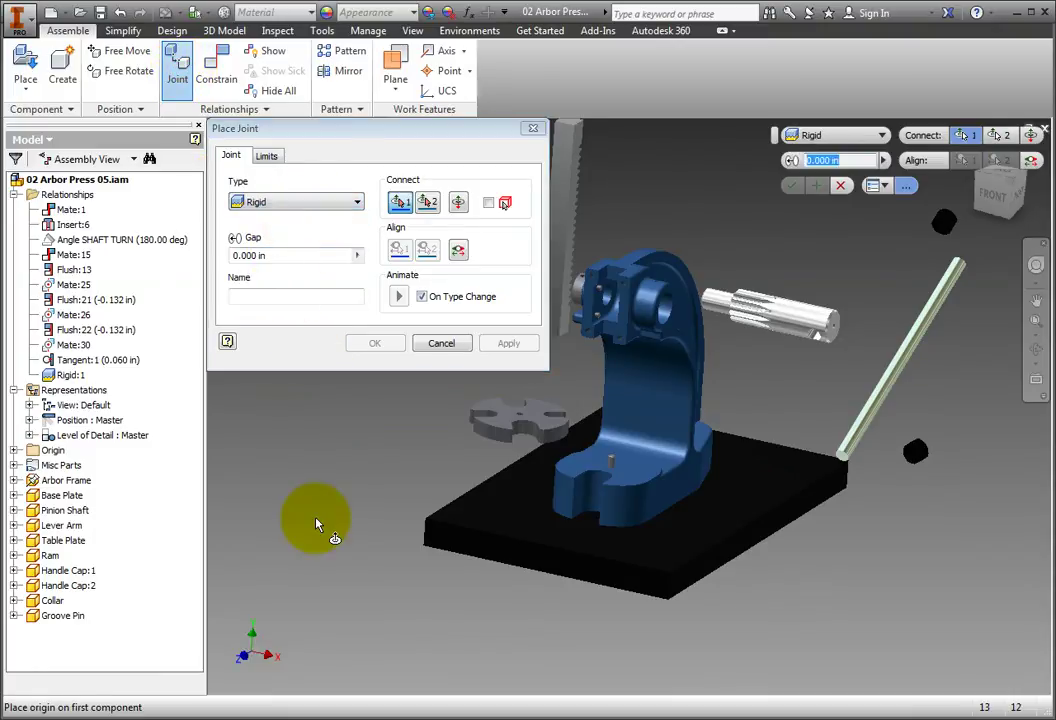
middle_click_drag(316, 525, 340, 453, "shift")
scroll(340, 453, "up", 5)
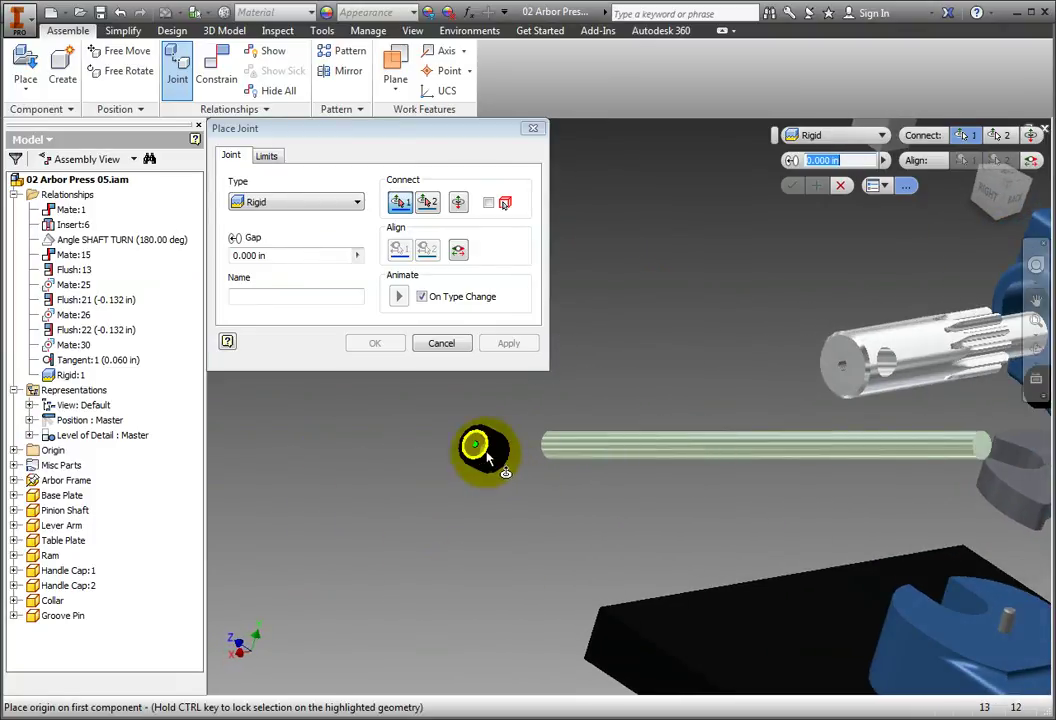
middle_click_drag(492, 455, 860, 455, "shift")
left_click(619, 510)
left_click(866, 442)
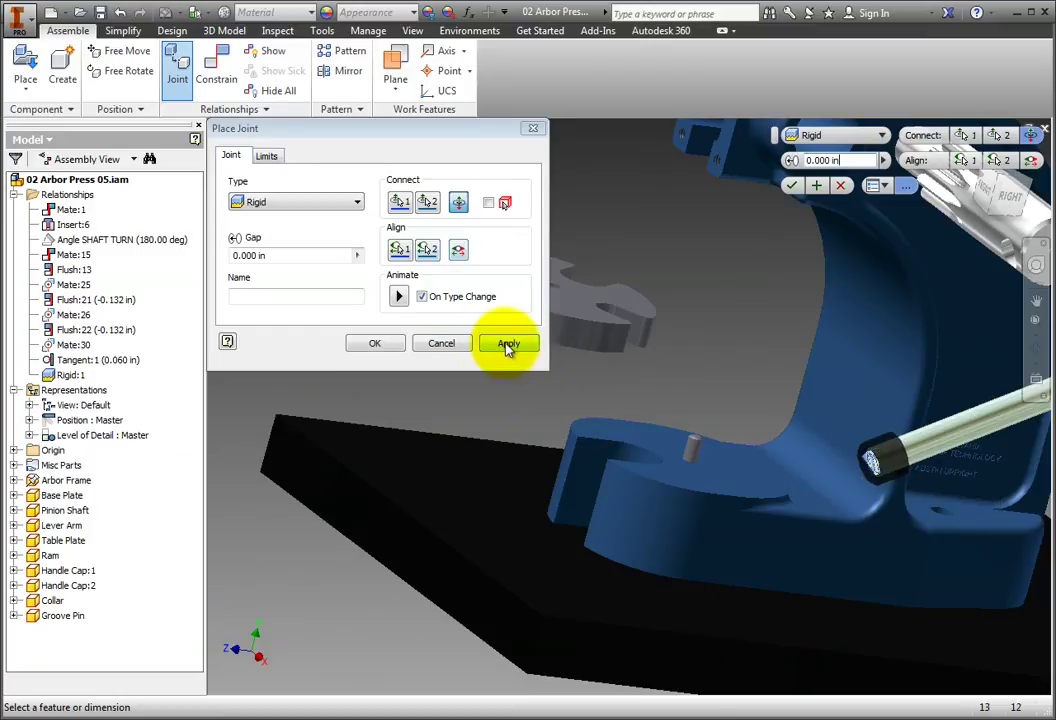
left_click(508, 345)
Fix the second handle cap's origin to the lever arm's other end as Rigid:3
middle_click_drag(495, 431, 840, 380, "shift")
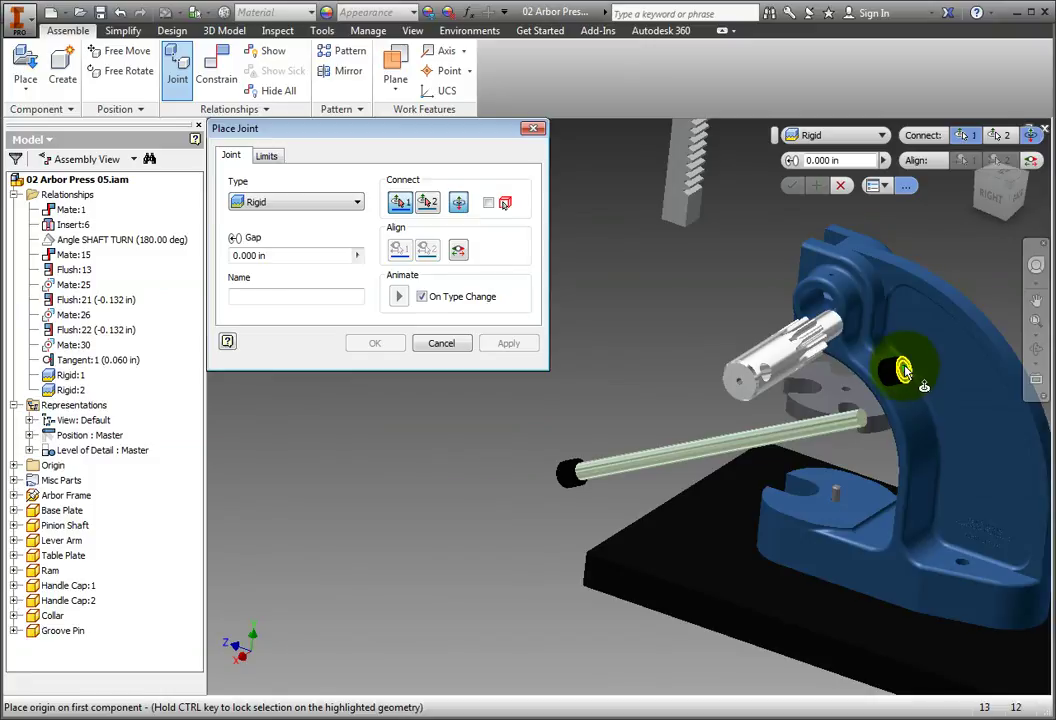
mouse_move(903, 307)
middle_mouse_down("shift")
mouse_move(1037, 377)
mouse_move(1018, 342)
mouse_move(998, 355)
mouse_move(968, 345)
middle_mouse_up("shift")
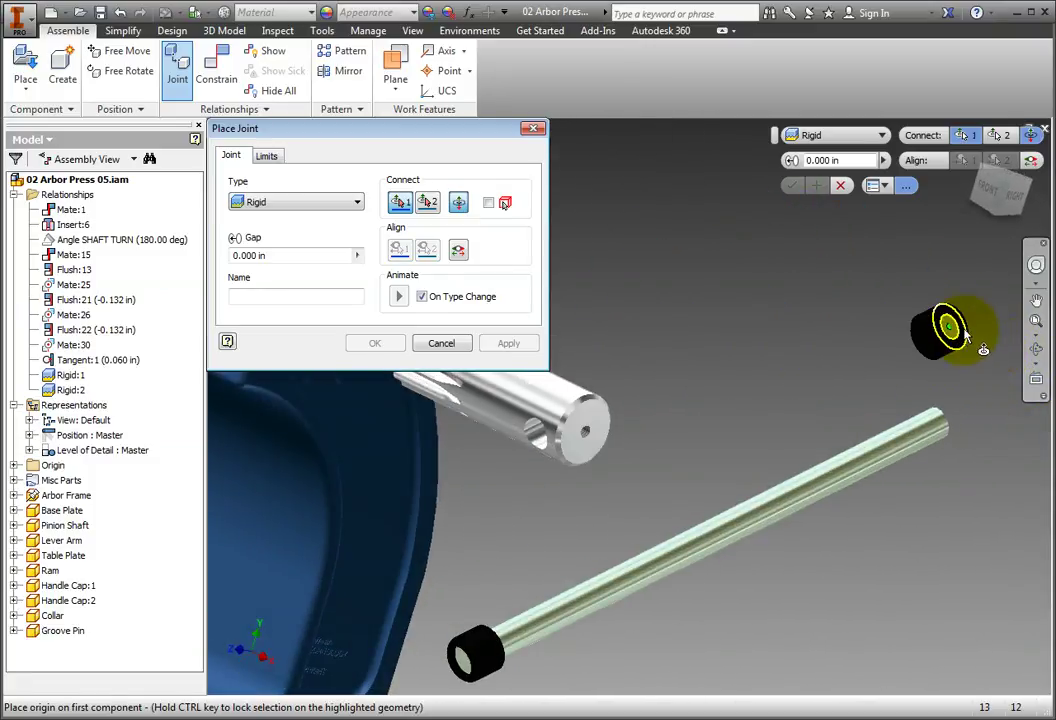
left_click(967, 348)
left_click(957, 426)
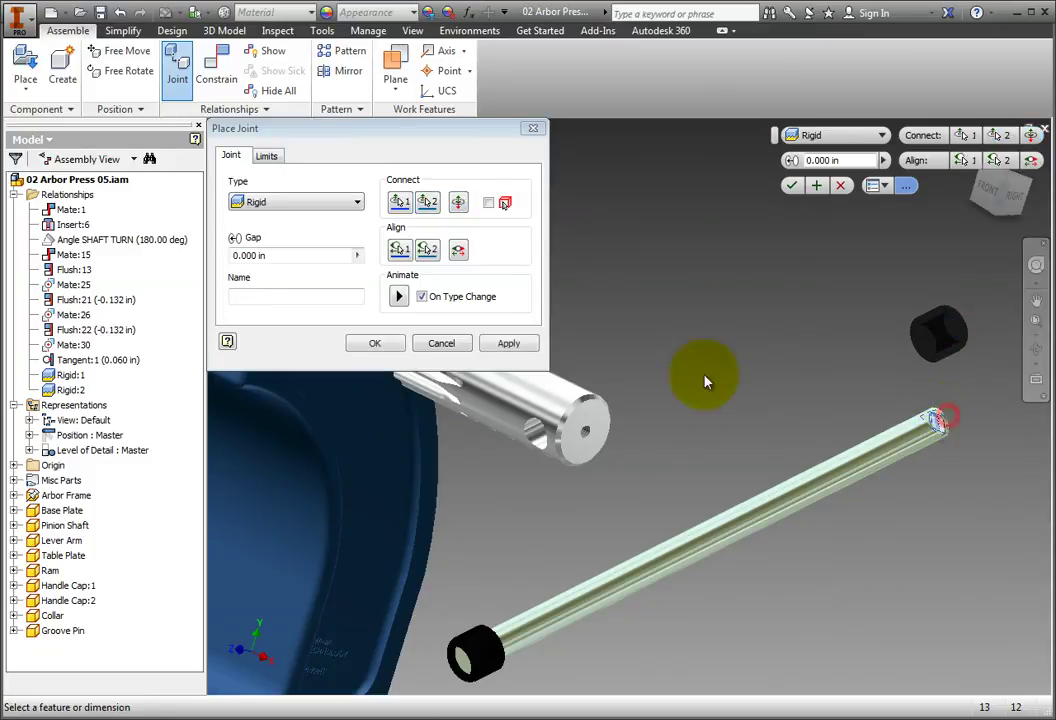
left_click(377, 344)
key("F5")
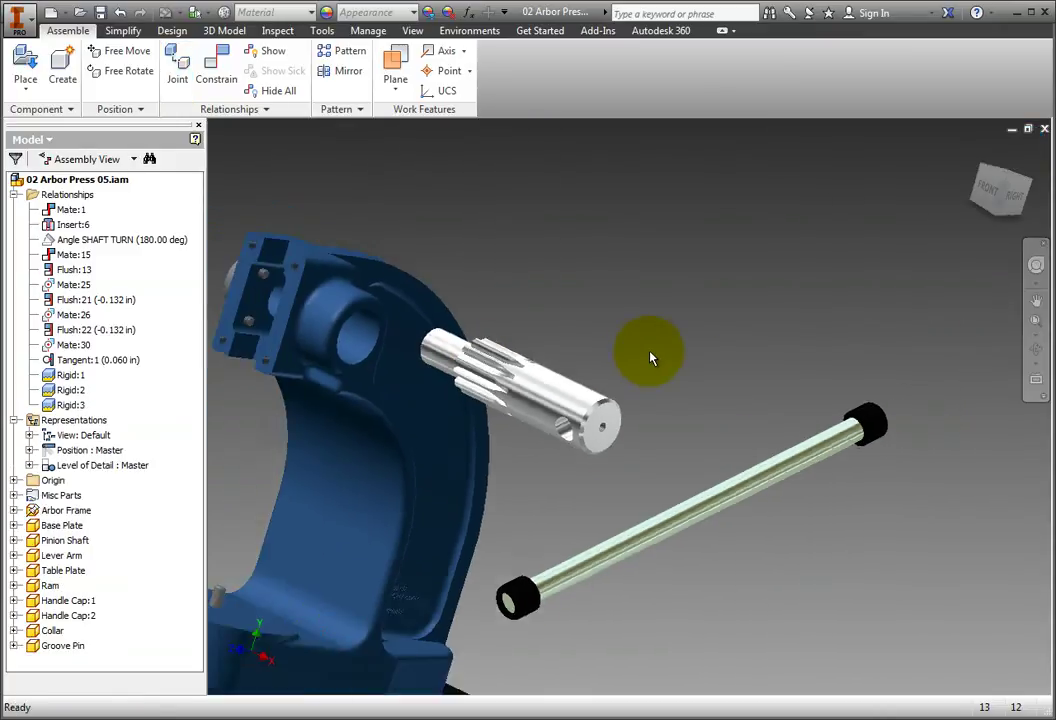